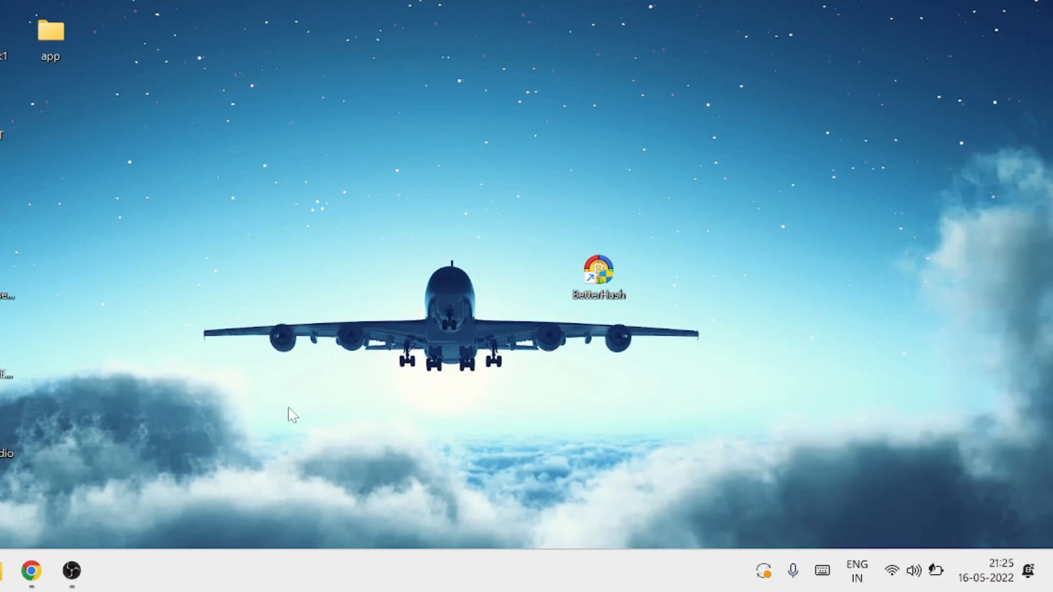
Step: Bring the Chrome browser window to the front from the taskbar
{"action": "left_click", "coordinate": [31, 569]}
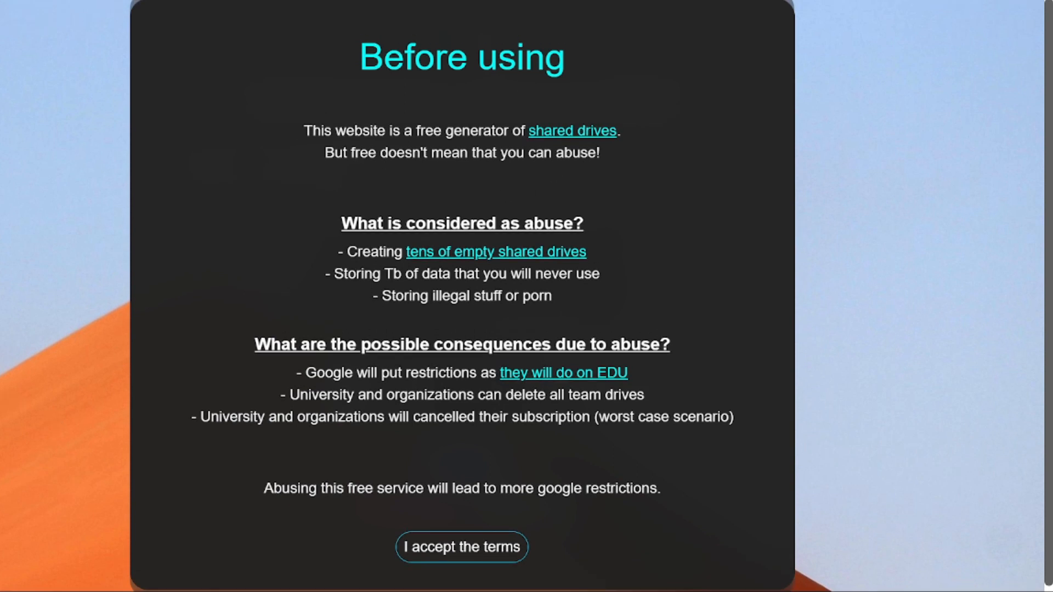
Step: Go to drive.google.com in a new tab and open the empty google_drive shared drive
{"action": "key", "text": "ctrl+t"}
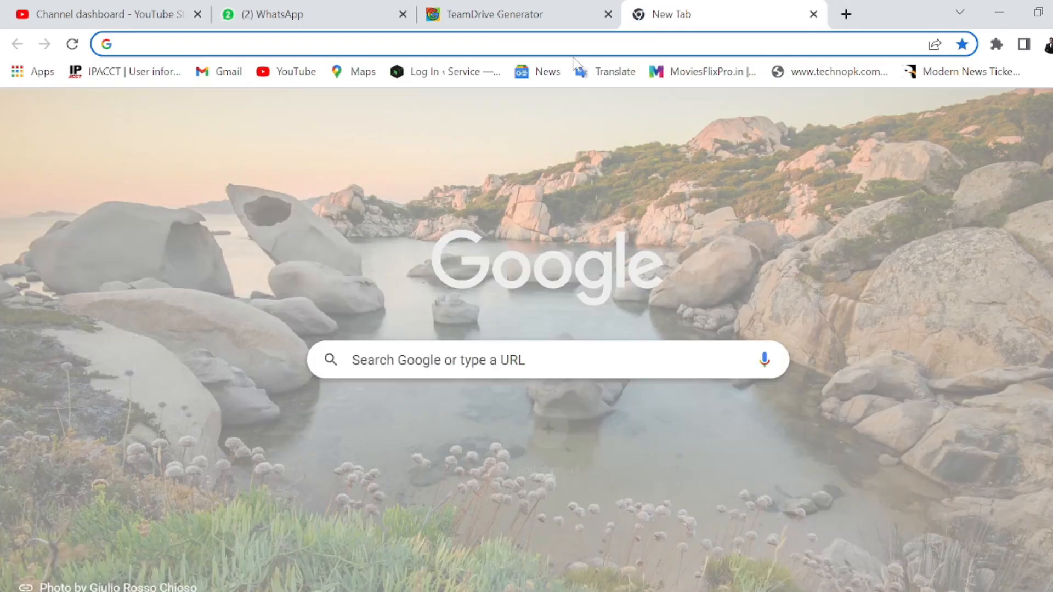
{"action": "type", "text": "driv"}
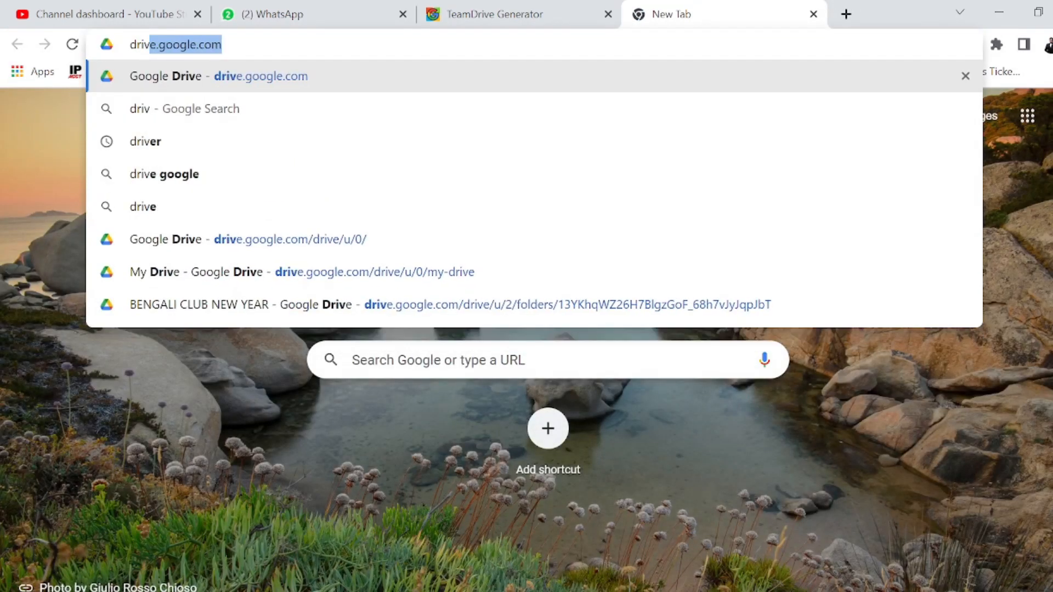
{"action": "key", "text": "Return"}
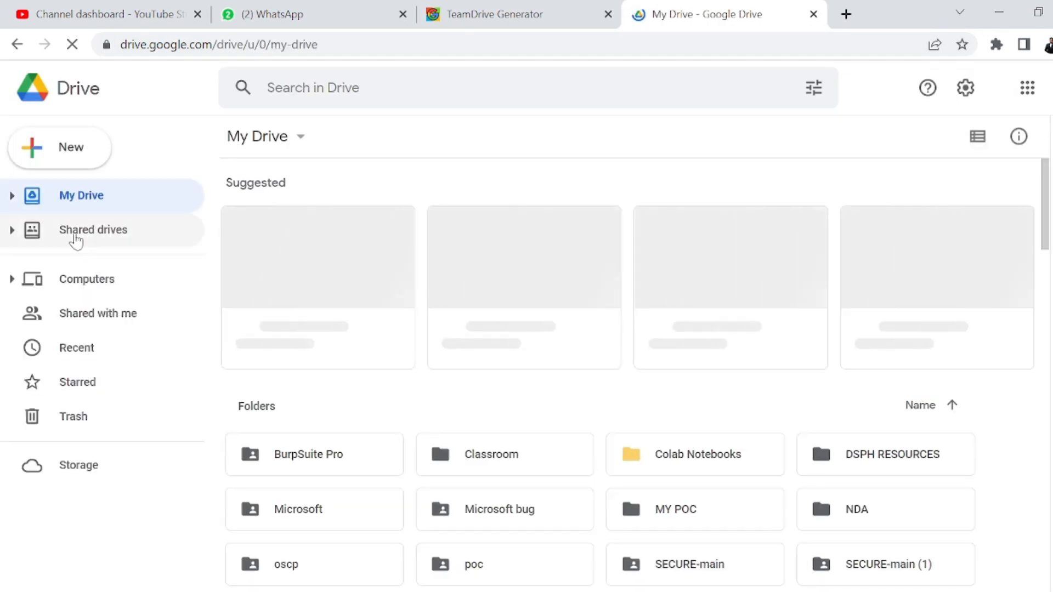
{"action": "left_click", "coordinate": [76, 238]}
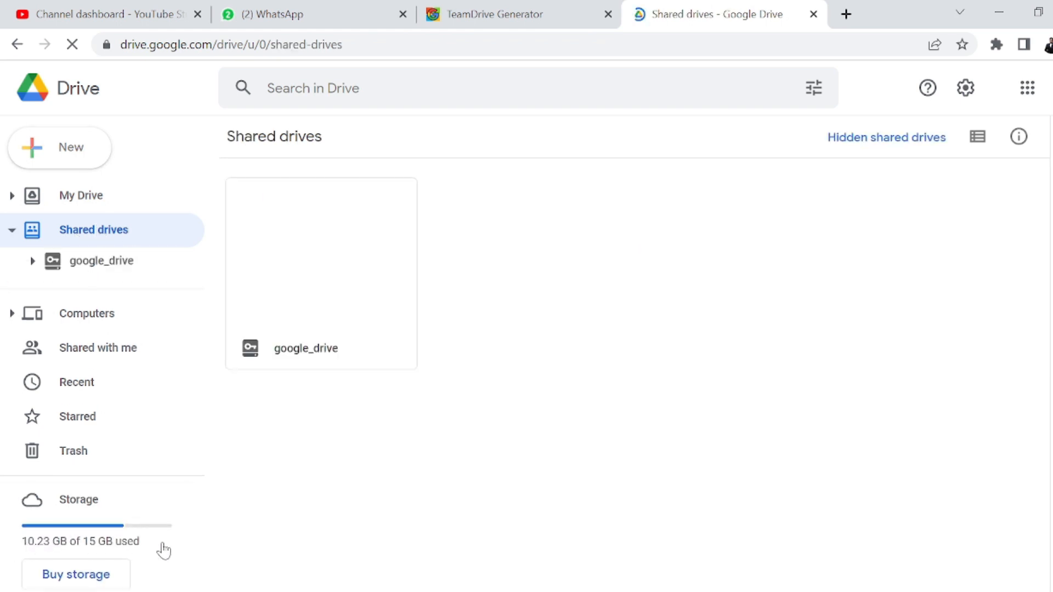
{"action": "double_click", "coordinate": [315, 288]}
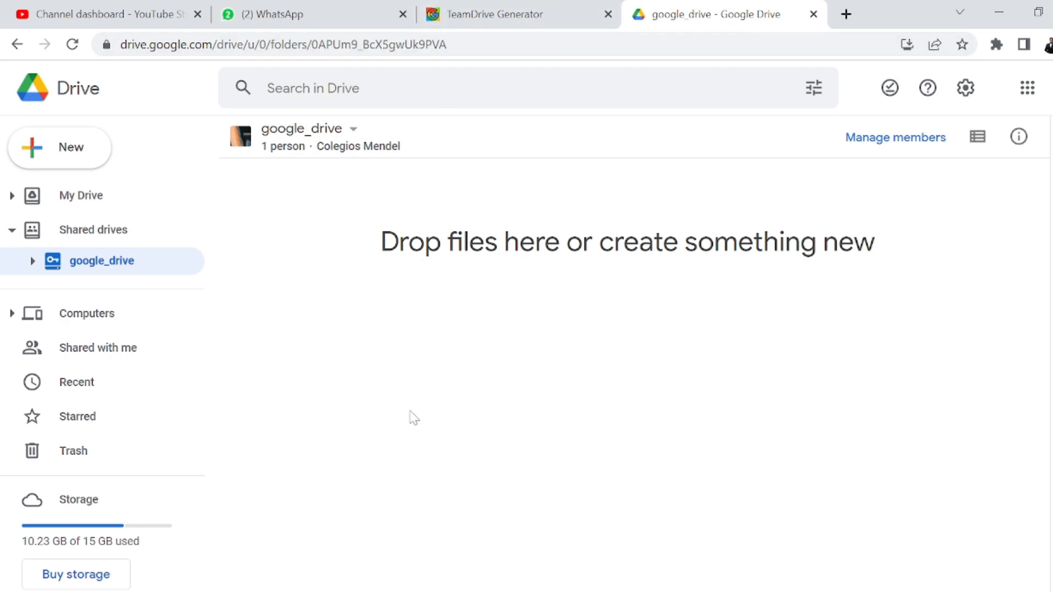
Step: Switch to the second Google account and view its My Drive showing the 89% full storage warning
{"action": "left_click", "coordinate": [1043, 89]}
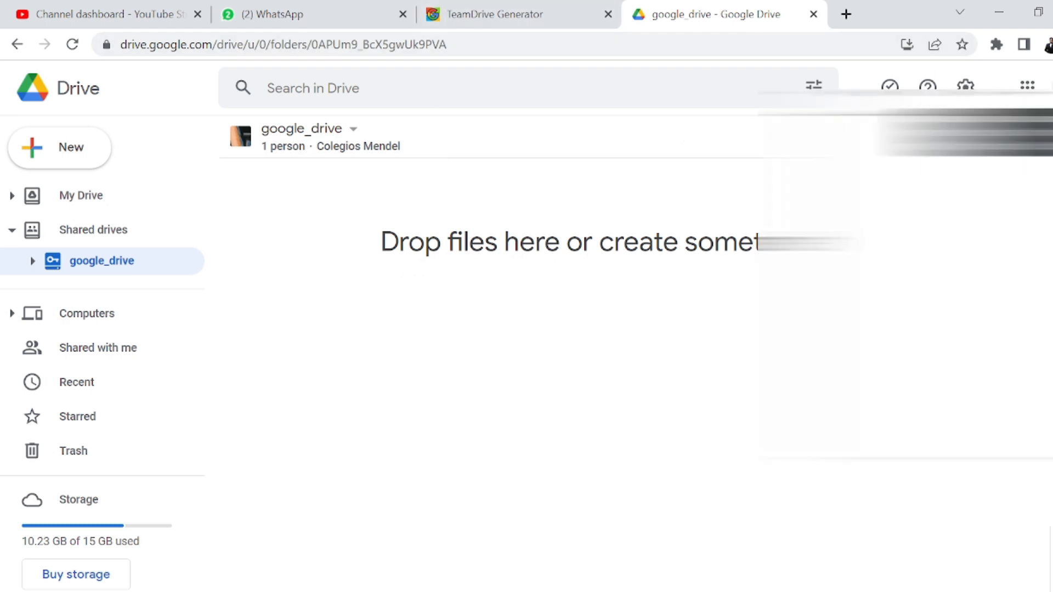
{"action": "scroll", "coordinate": [904, 353], "scroll_direction": "down", "scroll_amount": 1}
{"action": "scroll", "coordinate": [905, 354], "scroll_direction": "down", "scroll_amount": 1}
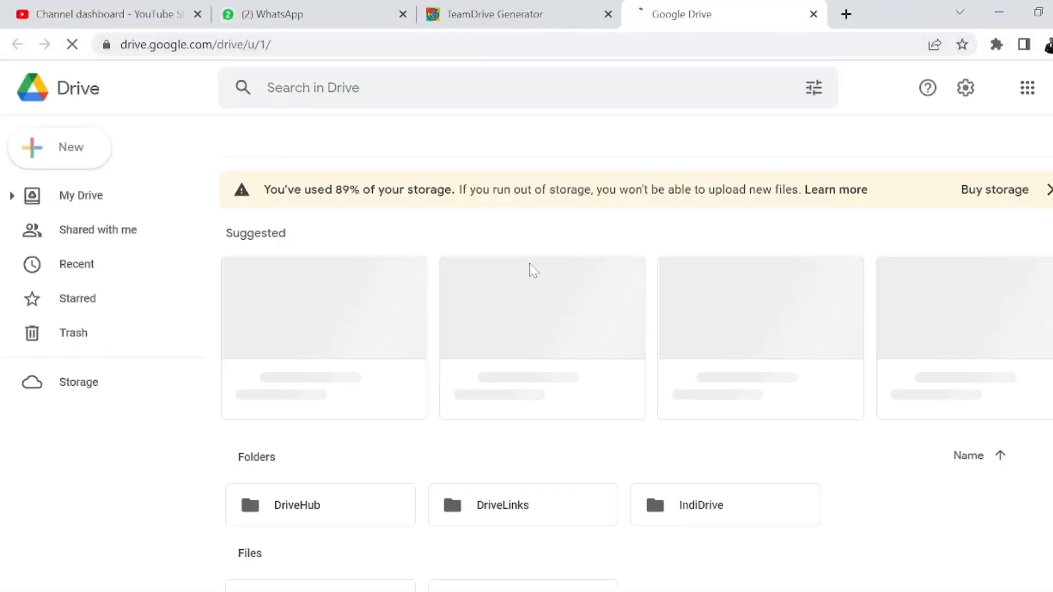
{"action": "left_click_drag", "start_coordinate": [311, 189], "coordinate": [536, 176]}
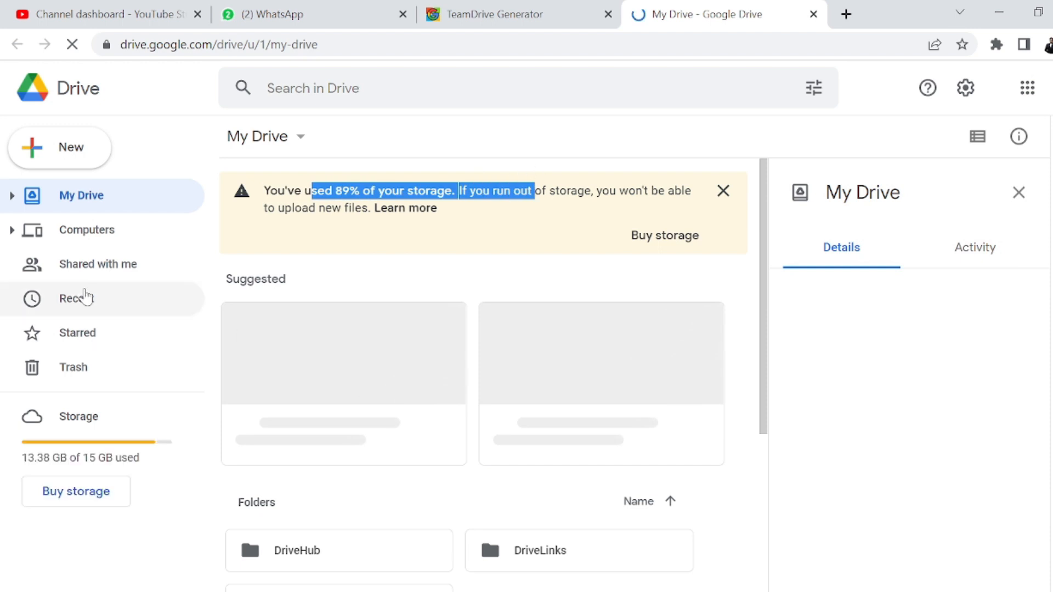
{"action": "left_click", "coordinate": [135, 234]}
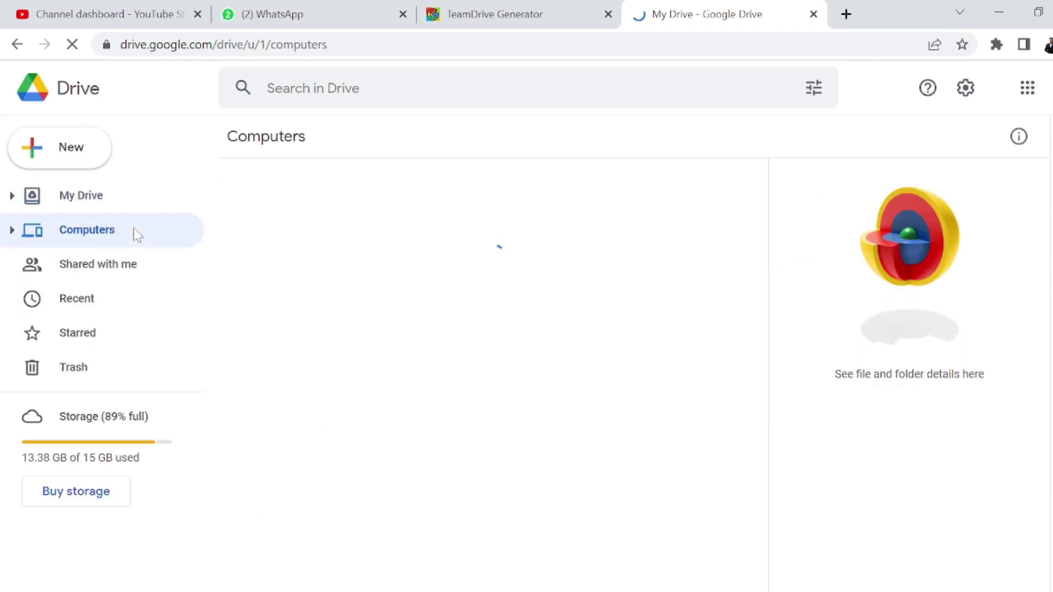
{"action": "left_click", "coordinate": [114, 203]}
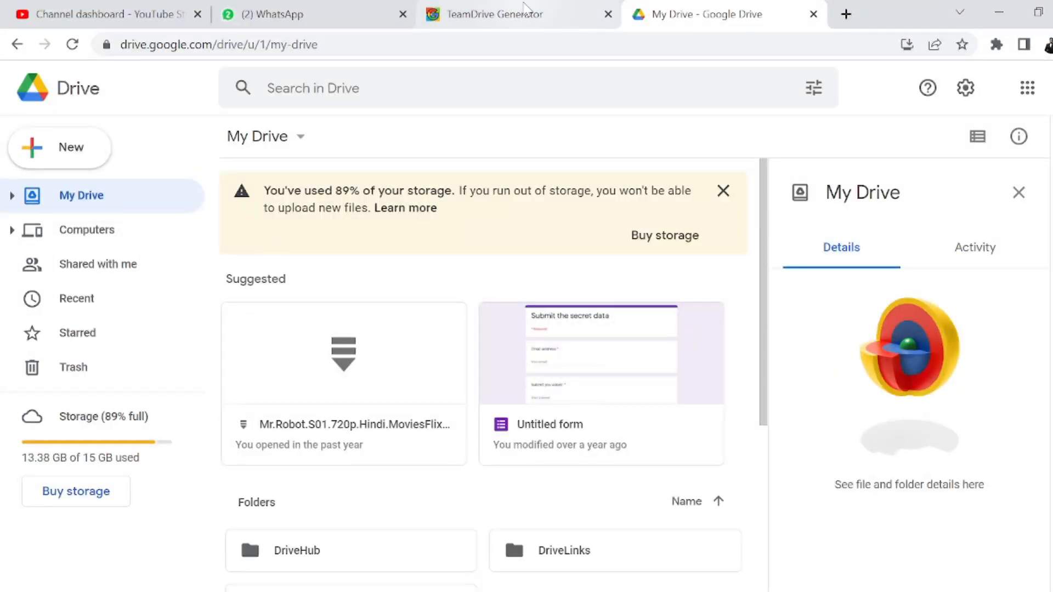
Step: Reload the TeamDrive Generator site to reach the shared-drive creation form
{"action": "left_click", "coordinate": [555, 12]}
{"action": "scroll", "coordinate": [322, 85], "scroll_direction": "down", "scroll_amount": 1}
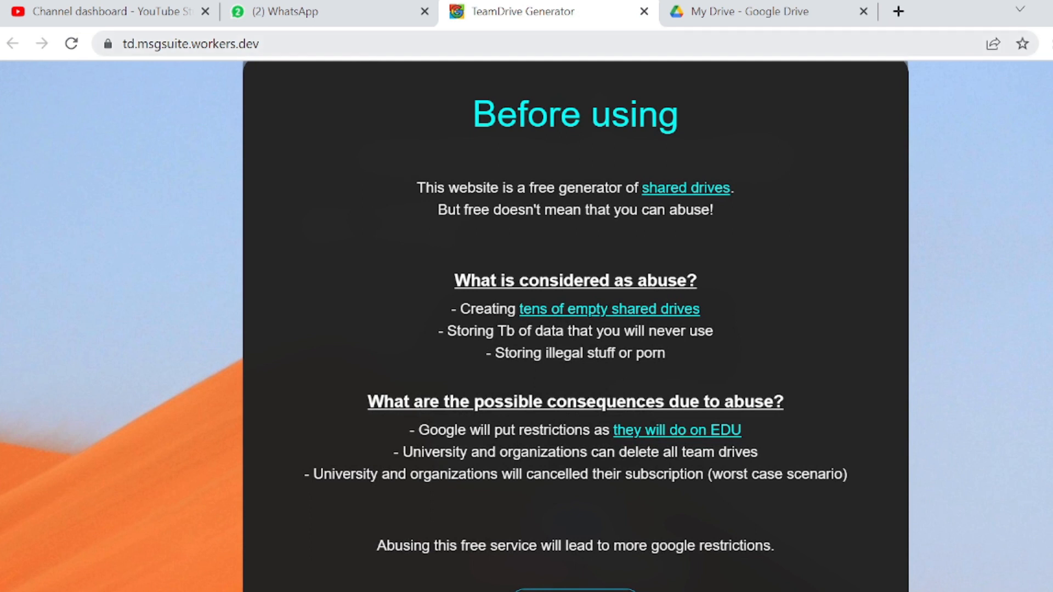
{"action": "key", "text": "ctrl+l"}
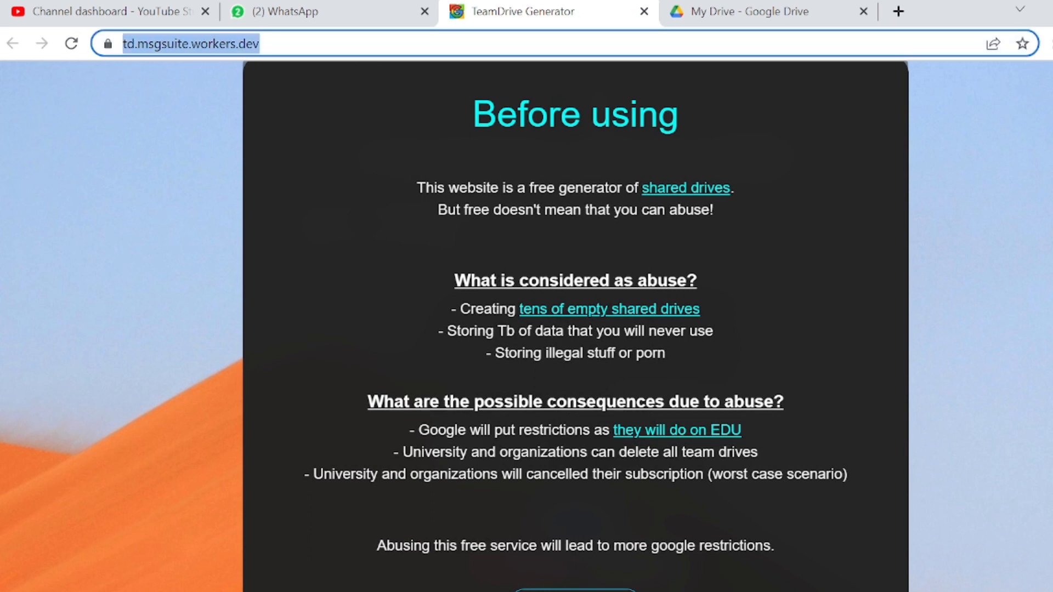
{"action": "key", "text": "Return"}
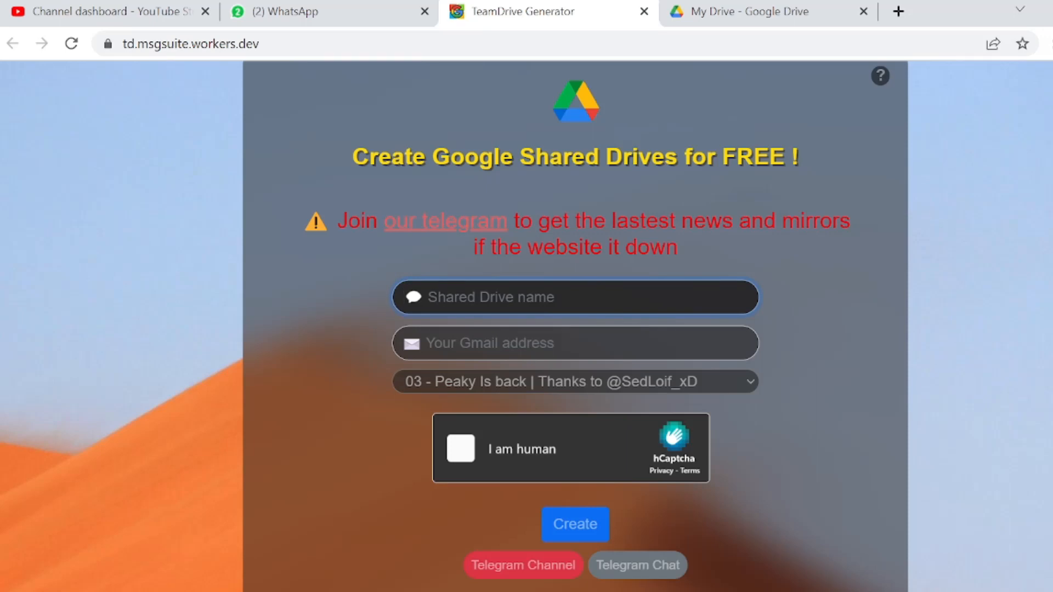
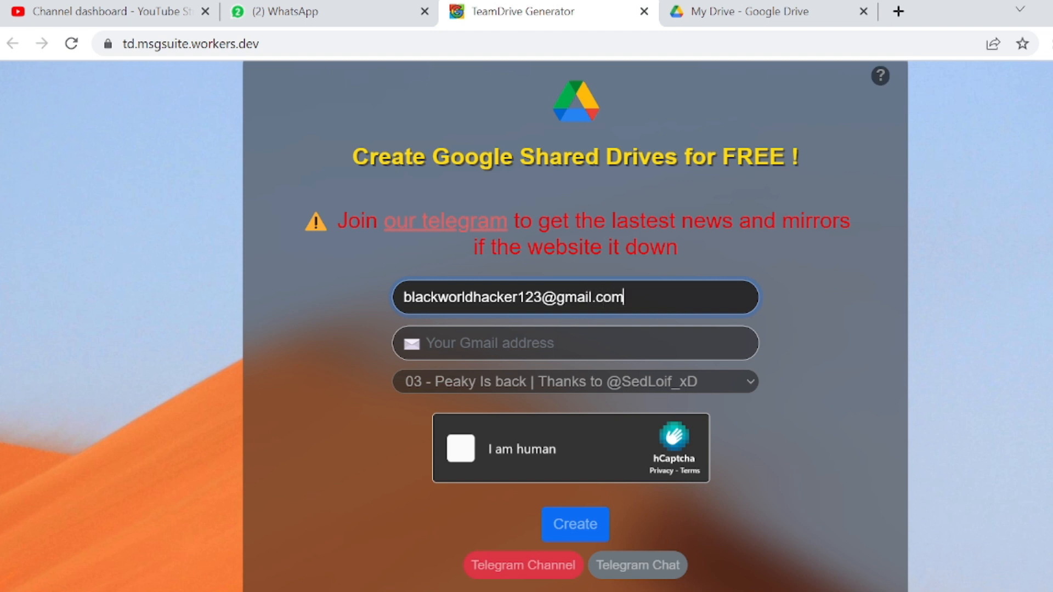
Step: Enter drive name 'Storage', the Gmail address, and choose '60 - Colegios Mendel' as source
{"action": "key", "text": "ctrl+a"}
{"action": "key", "text": "BackSpace"}
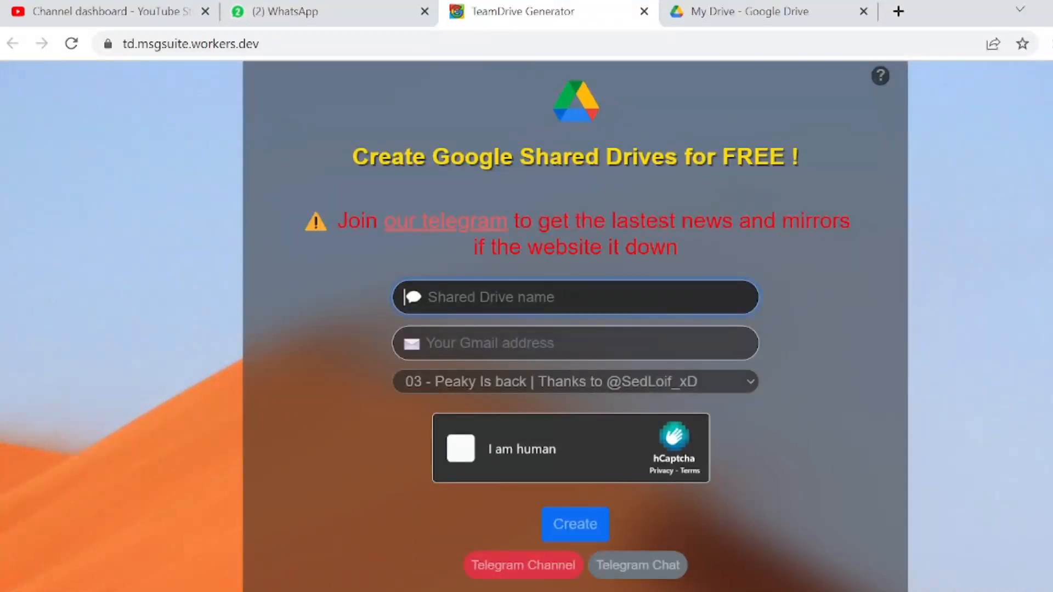
{"action": "type", "text": "S"}
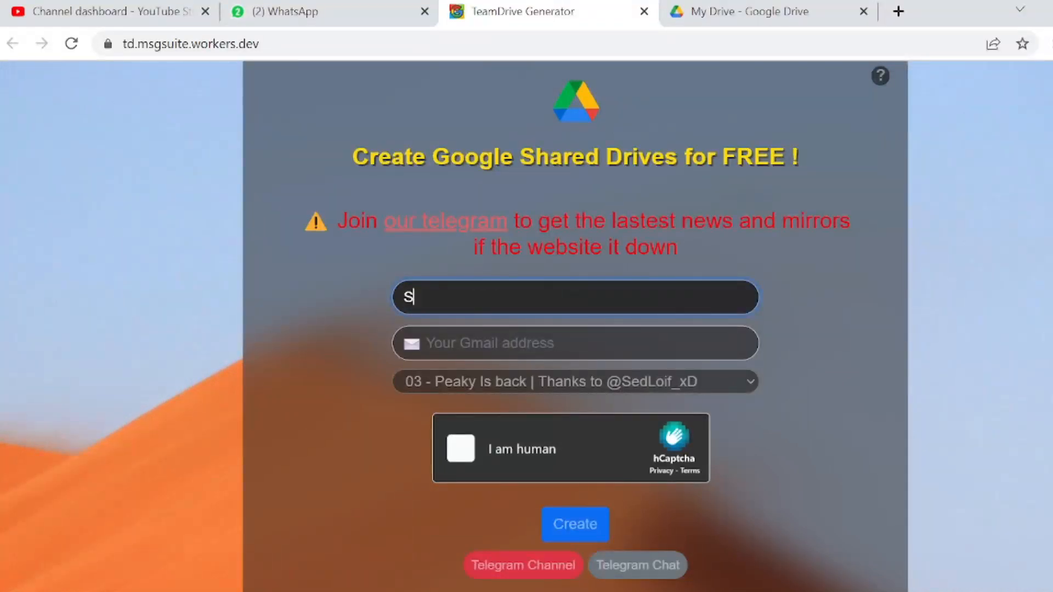
{"action": "type", "text": "h"}
{"action": "type", "text": "age"}
{"action": "left_click", "coordinate": [566, 333]}
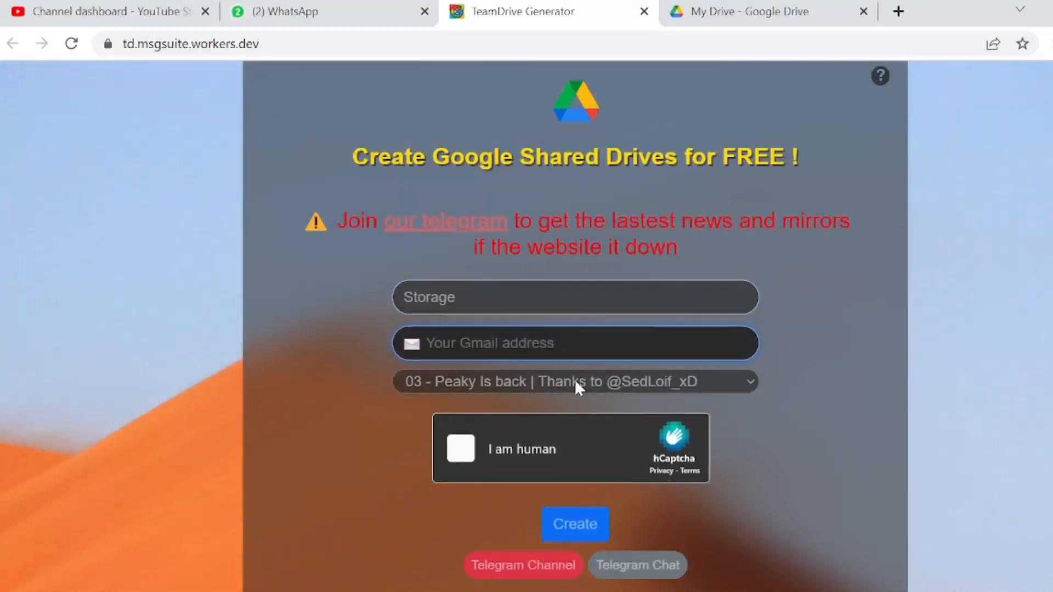
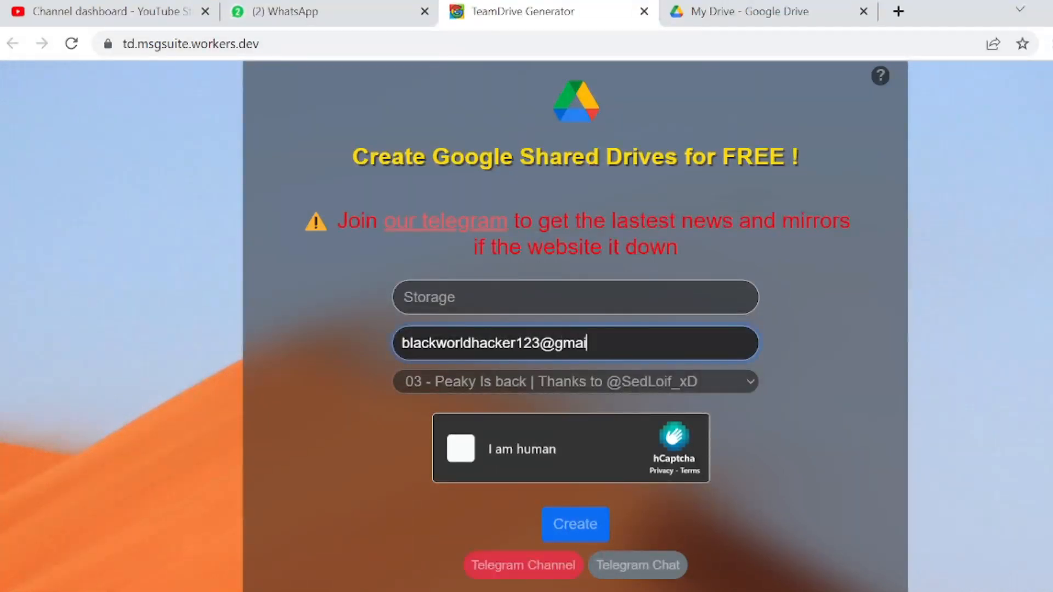
{"action": "left_click", "coordinate": [608, 382]}
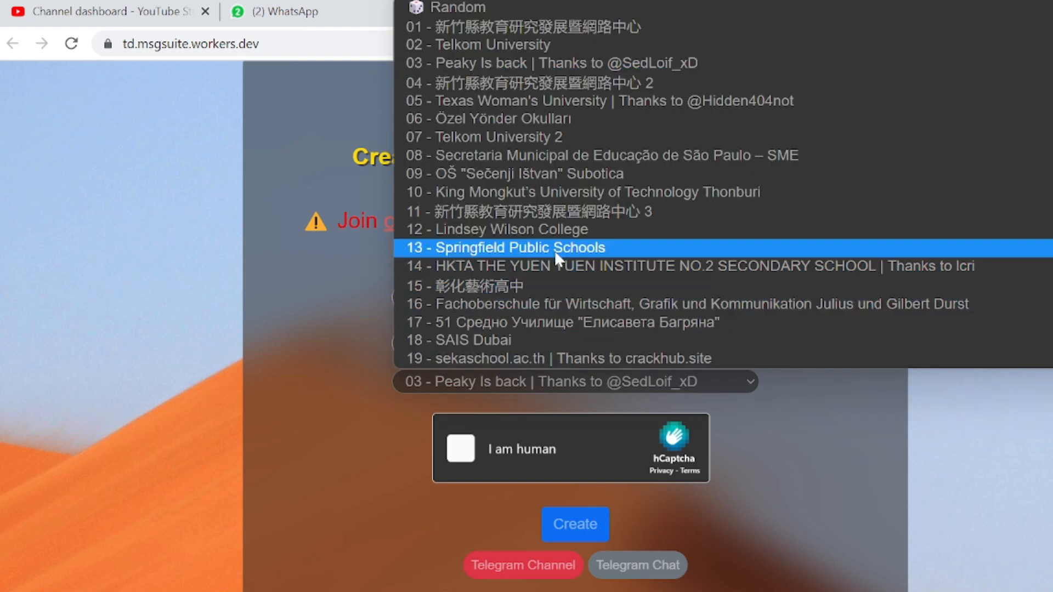
{"action": "scroll", "coordinate": [555, 249], "scroll_direction": "down", "scroll_amount": 5}
{"action": "scroll", "coordinate": [545, 235], "scroll_direction": "up", "scroll_amount": 2}
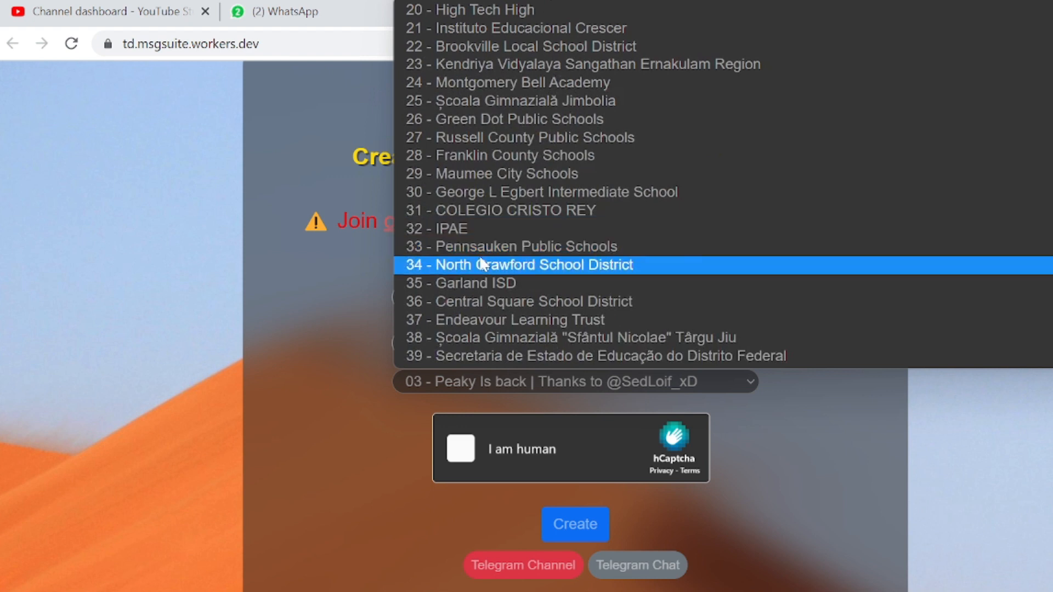
{"action": "scroll", "coordinate": [477, 204], "scroll_direction": "down", "scroll_amount": 6}
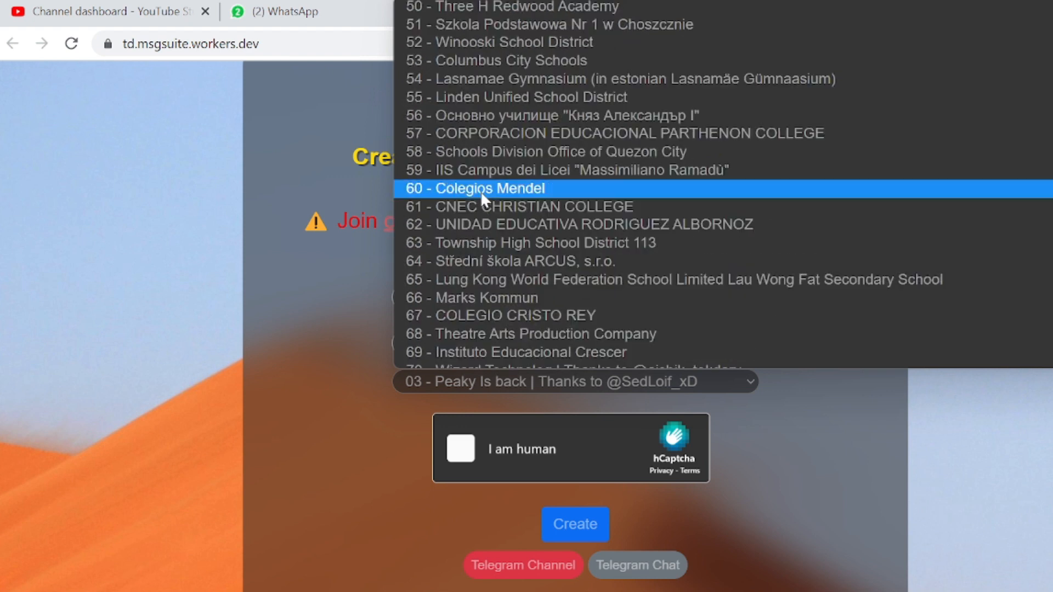
{"action": "left_click", "coordinate": [480, 190]}
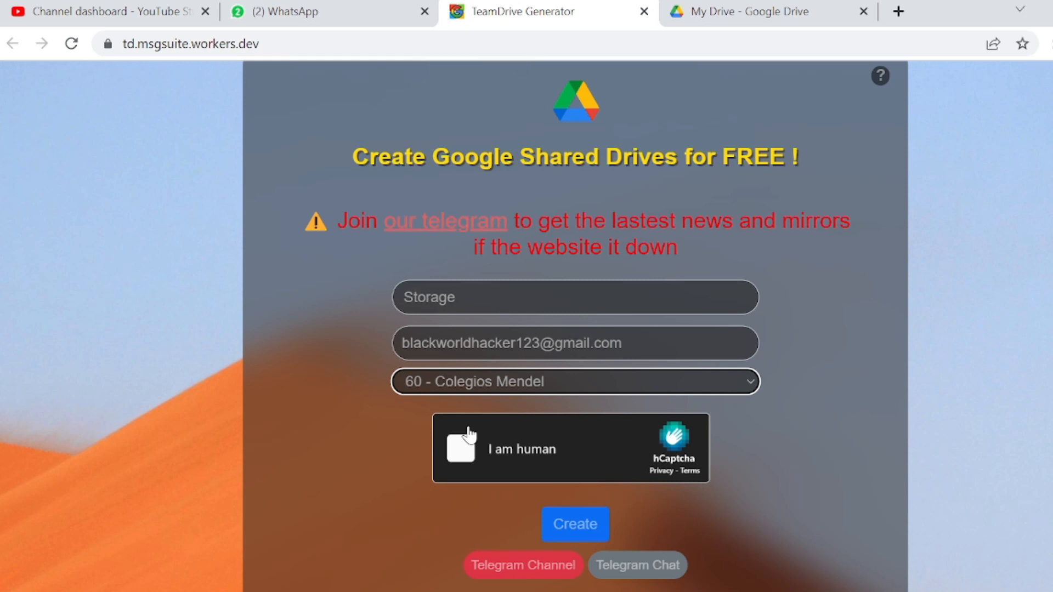
Step: Pass the hCaptcha check by selecting all the boat images in both sets
{"action": "left_click", "coordinate": [494, 449]}
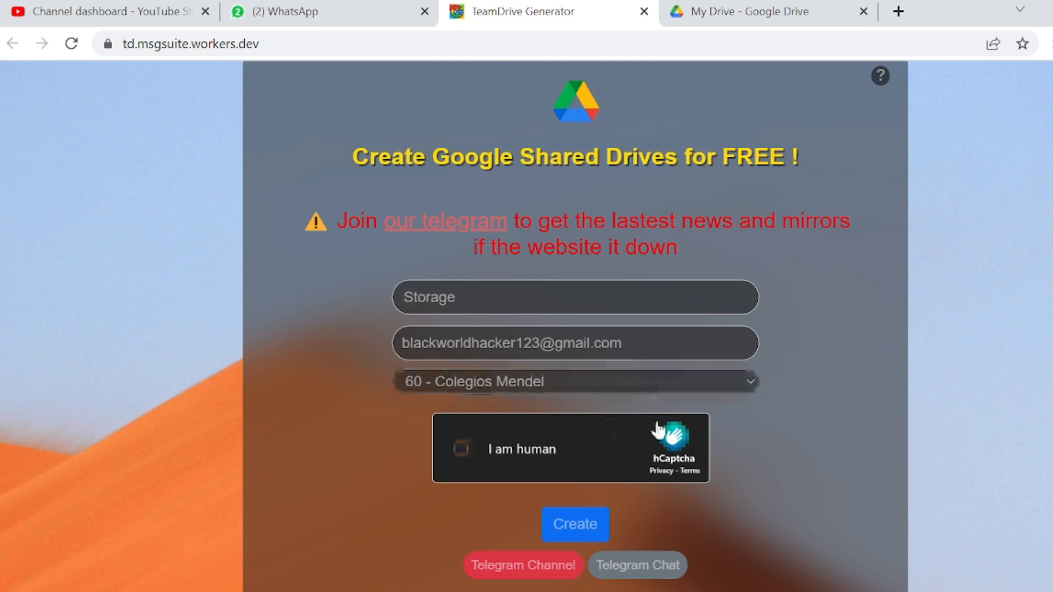
{"action": "left_click", "coordinate": [461, 448]}
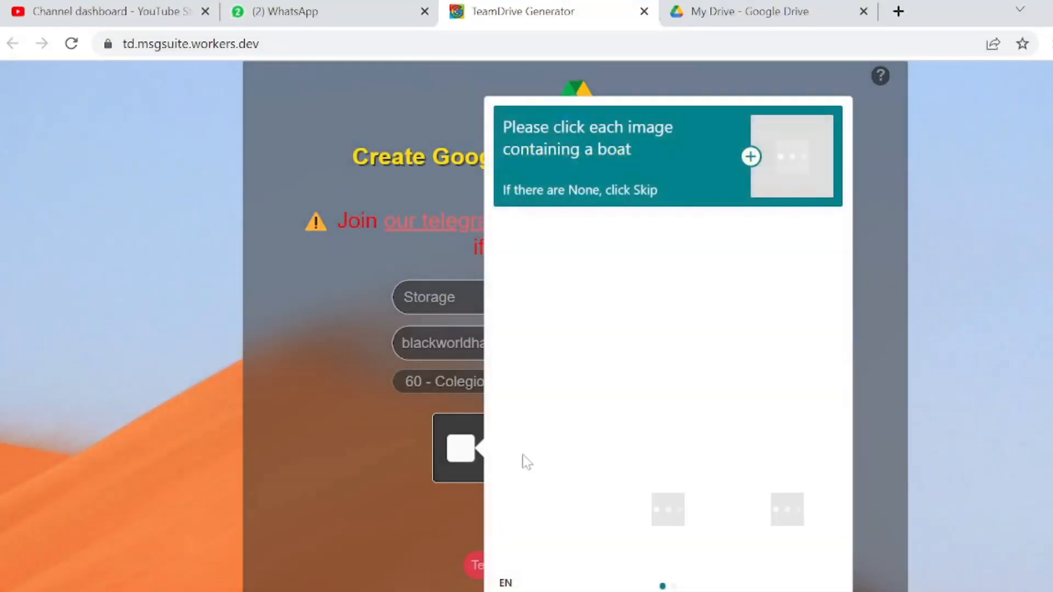
{"action": "left_click", "coordinate": [633, 304]}
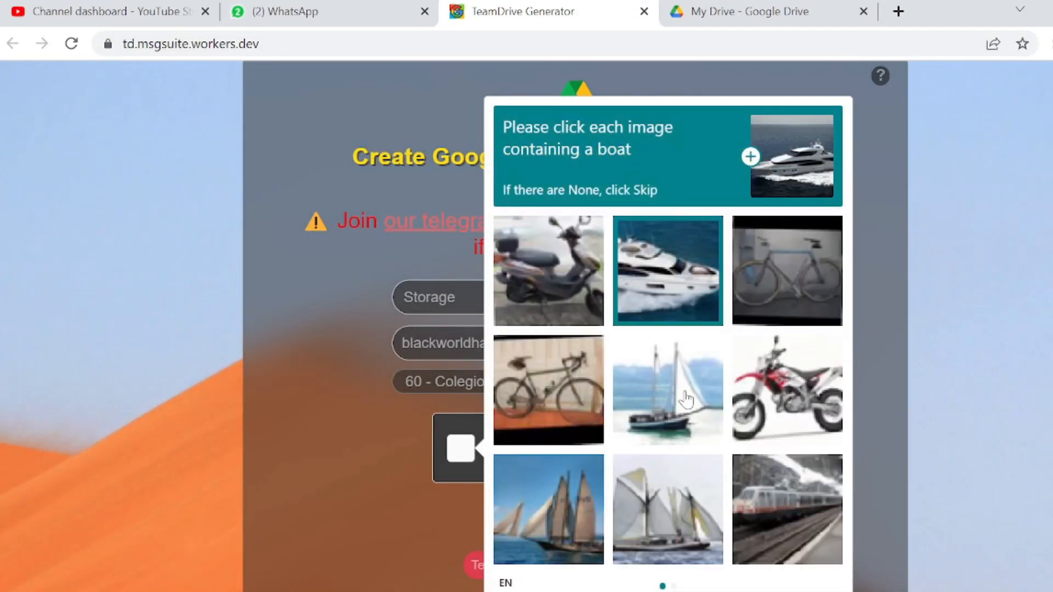
{"action": "left_click", "coordinate": [685, 399]}
{"action": "left_click", "coordinate": [653, 506]}
{"action": "left_click", "coordinate": [567, 516]}
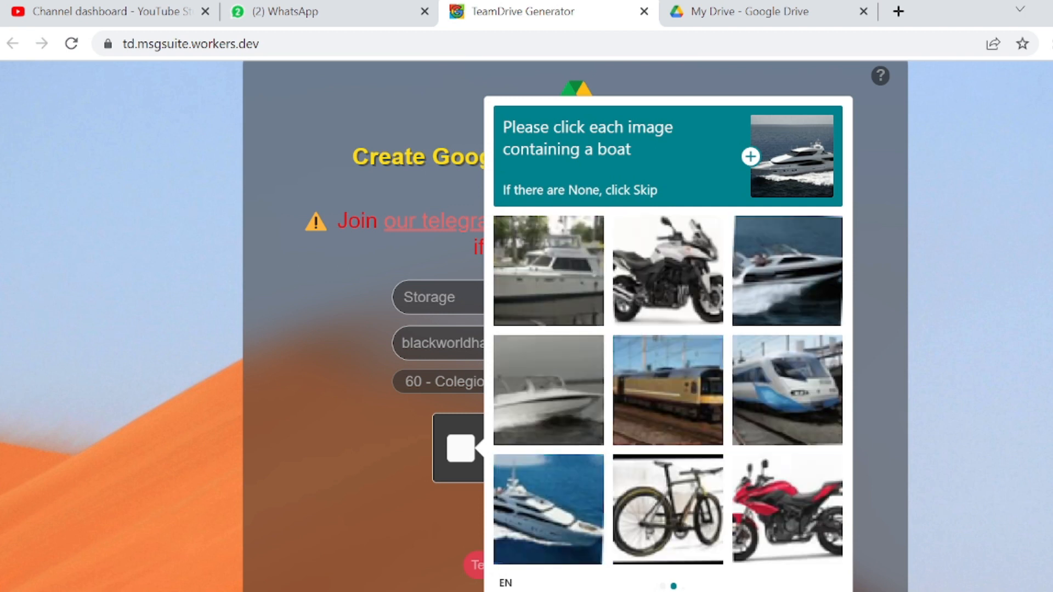
{"action": "left_click", "coordinate": [506, 503]}
{"action": "left_click", "coordinate": [523, 436]}
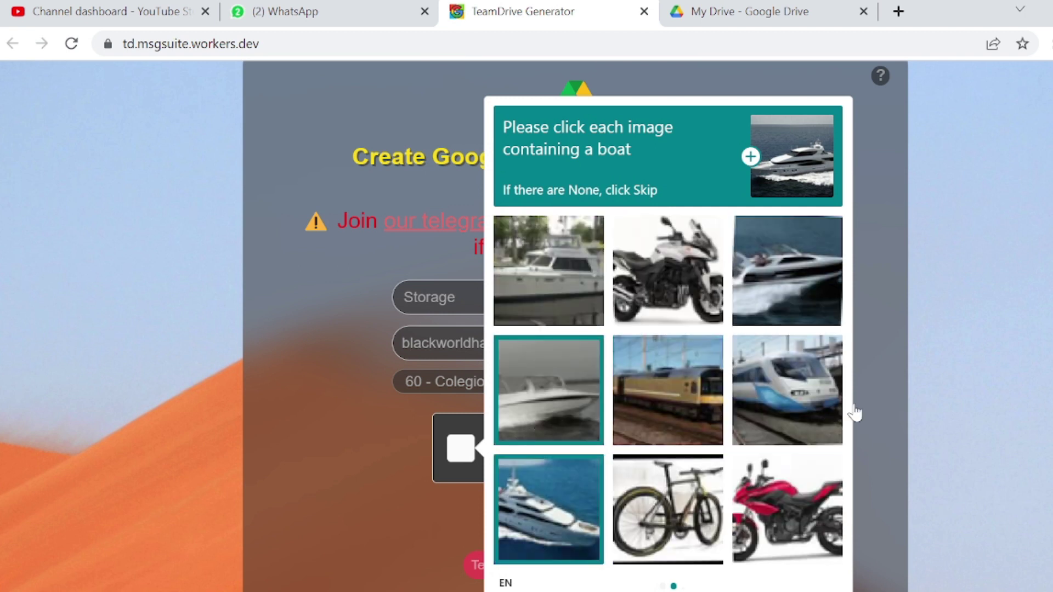
{"action": "left_click", "coordinate": [781, 274]}
{"action": "left_click", "coordinate": [586, 283]}
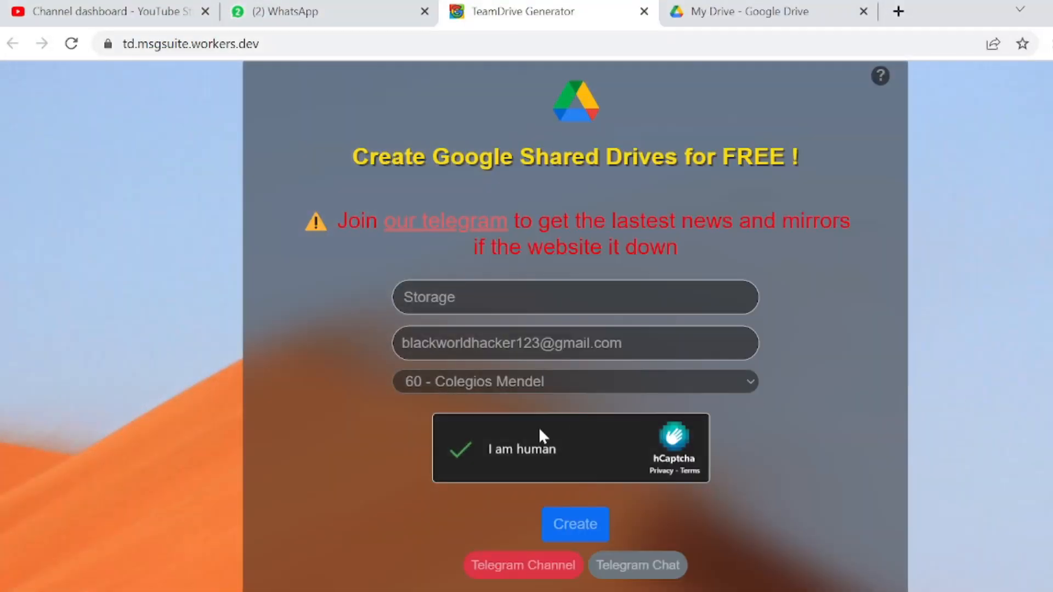
Step: Create the shared drive and read the success confirmation
{"action": "left_click", "coordinate": [581, 522]}
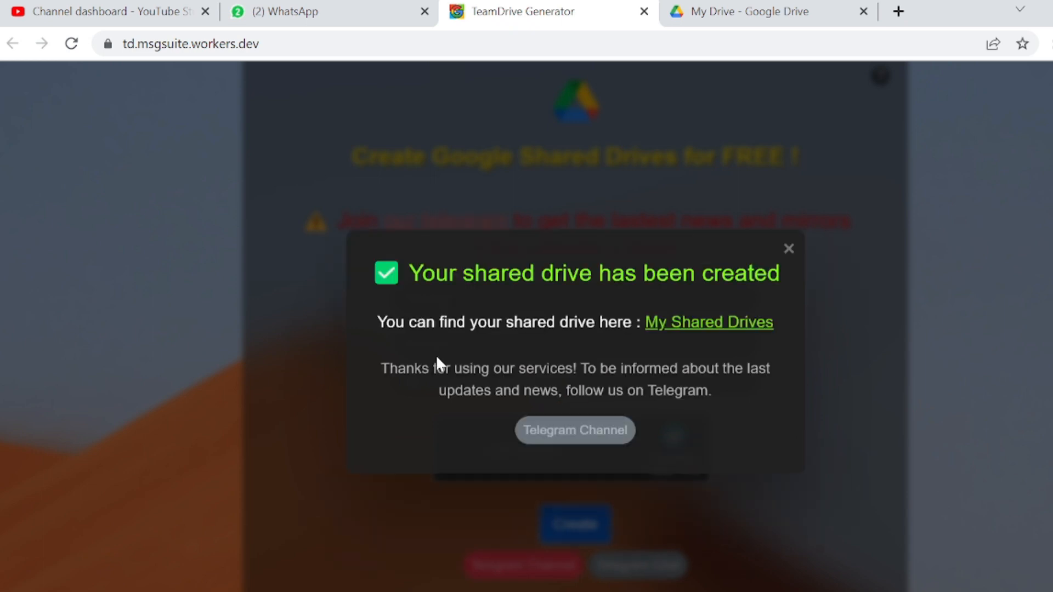
{"action": "mouse_move", "coordinate": [451, 273]}
{"action": "left_mouse_down"}
{"action": "mouse_move", "coordinate": [711, 390]}
{"action": "mouse_move", "coordinate": [728, 322]}
{"action": "mouse_move", "coordinate": [659, 323]}
{"action": "mouse_move", "coordinate": [452, 273]}
{"action": "left_mouse_up"}
Step: Reload Google Drive and open the new Storage shared drive from the shared drives list
{"action": "left_click", "coordinate": [749, 12]}
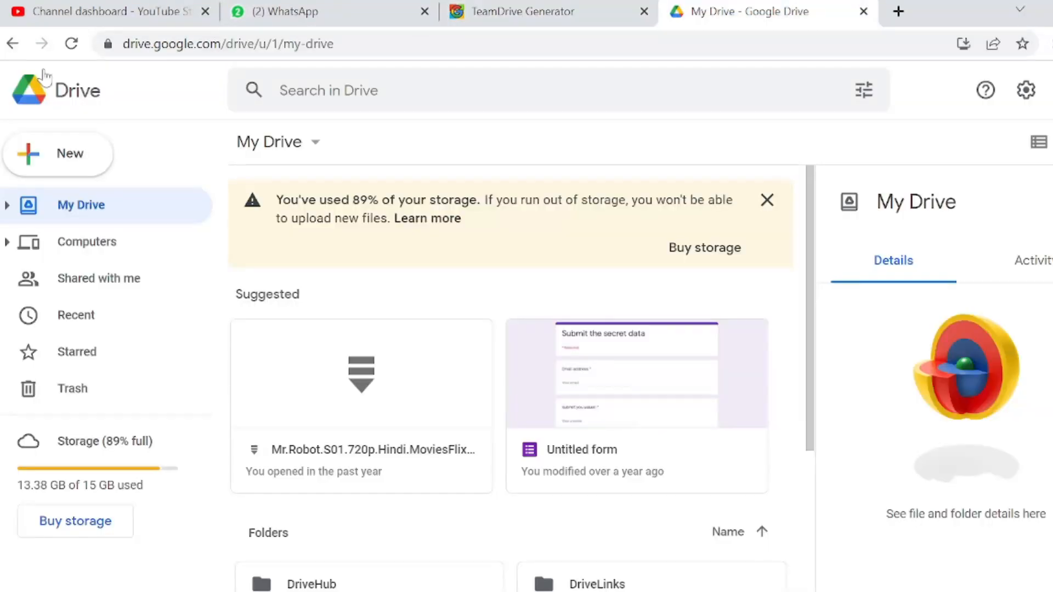
{"action": "left_click", "coordinate": [72, 44]}
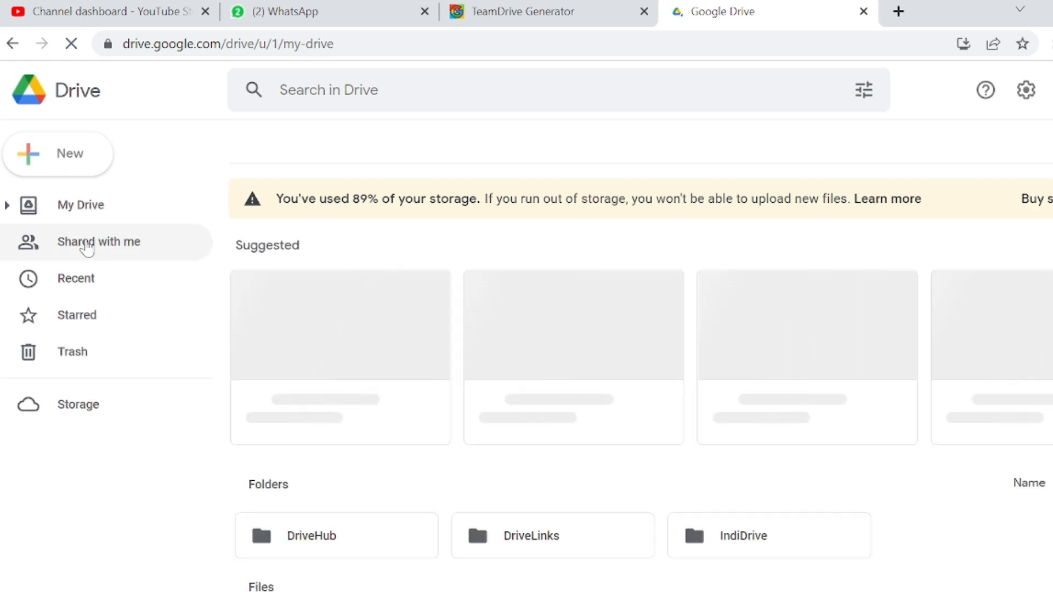
{"action": "left_click", "coordinate": [97, 244]}
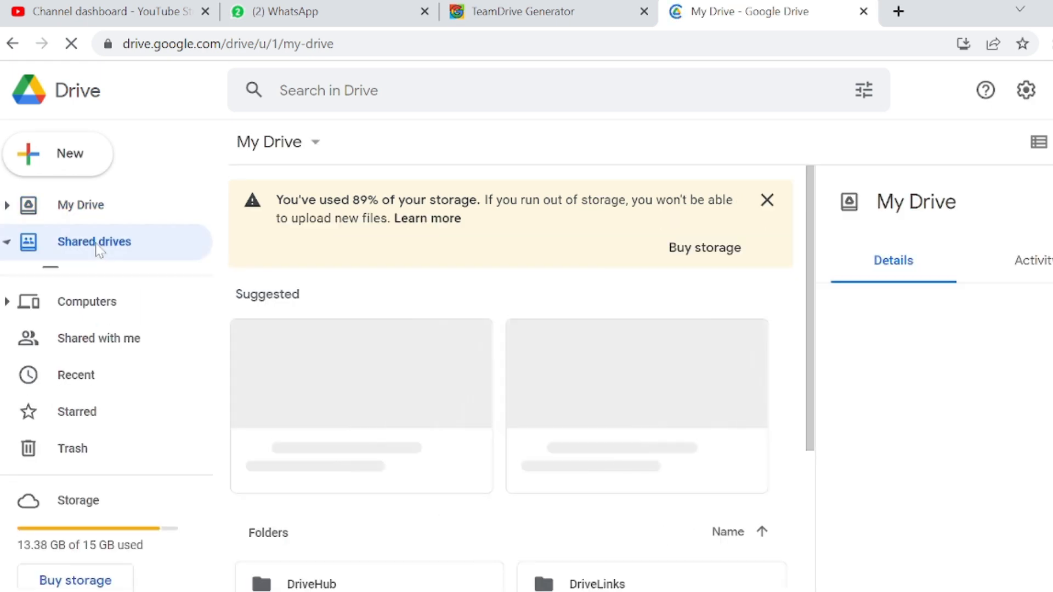
{"action": "left_click", "coordinate": [108, 283]}
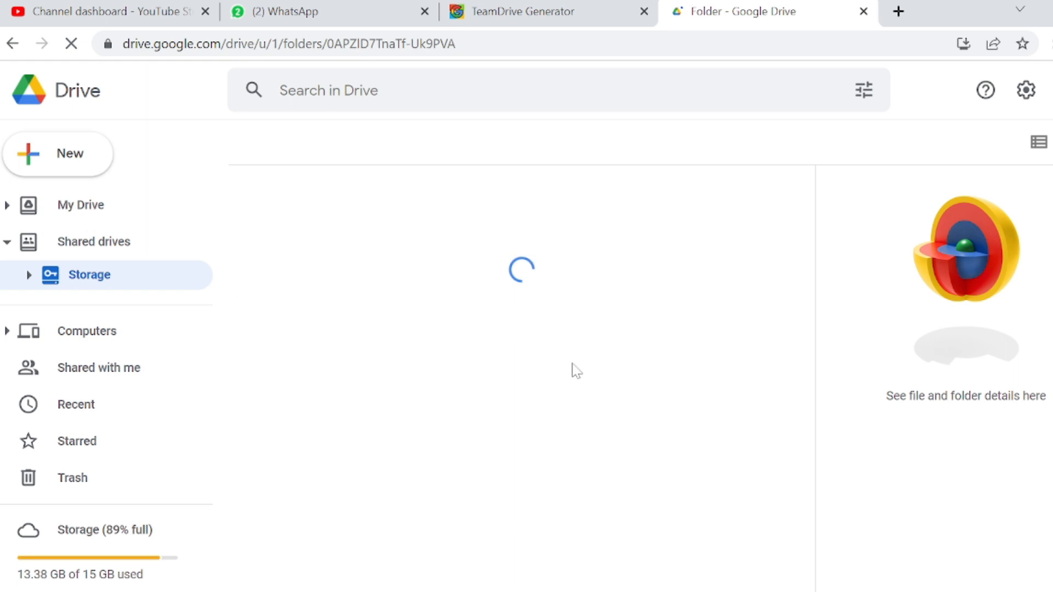
Step: Drag the CN PPT file from the desktop into the Storage shared drive to upload it
{"action": "double_click", "coordinate": [938, 7]}
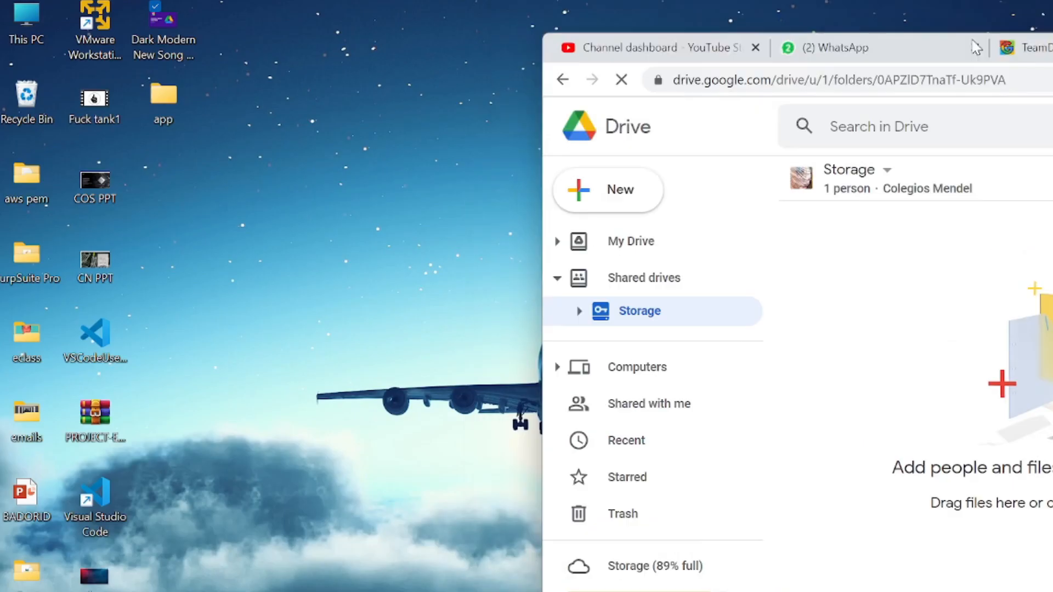
{"action": "left_click_drag", "start_coordinate": [95, 413], "coordinate": [93, 404]}
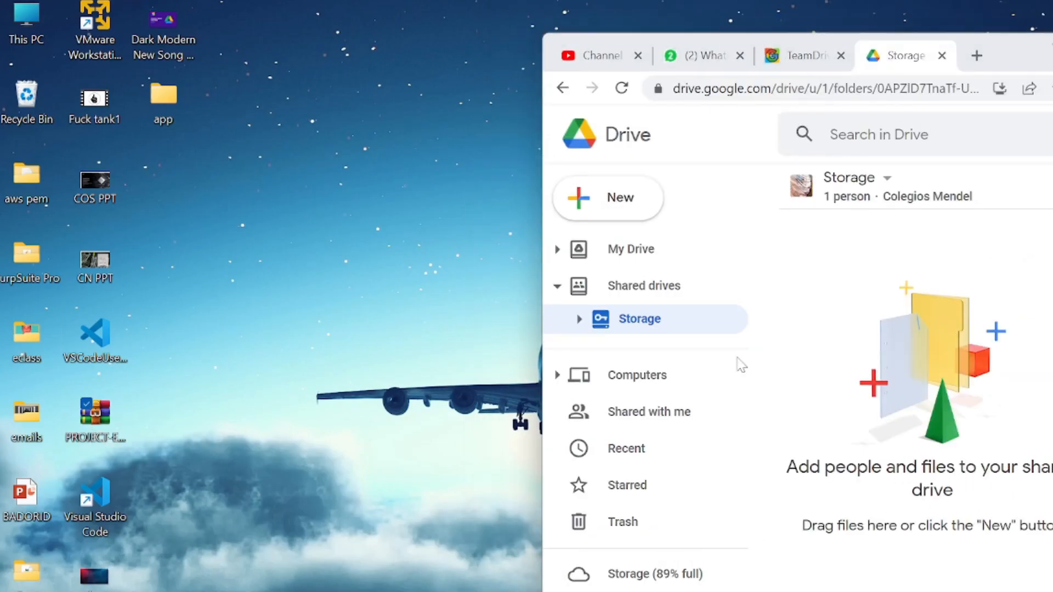
{"action": "left_click", "coordinate": [94, 260]}
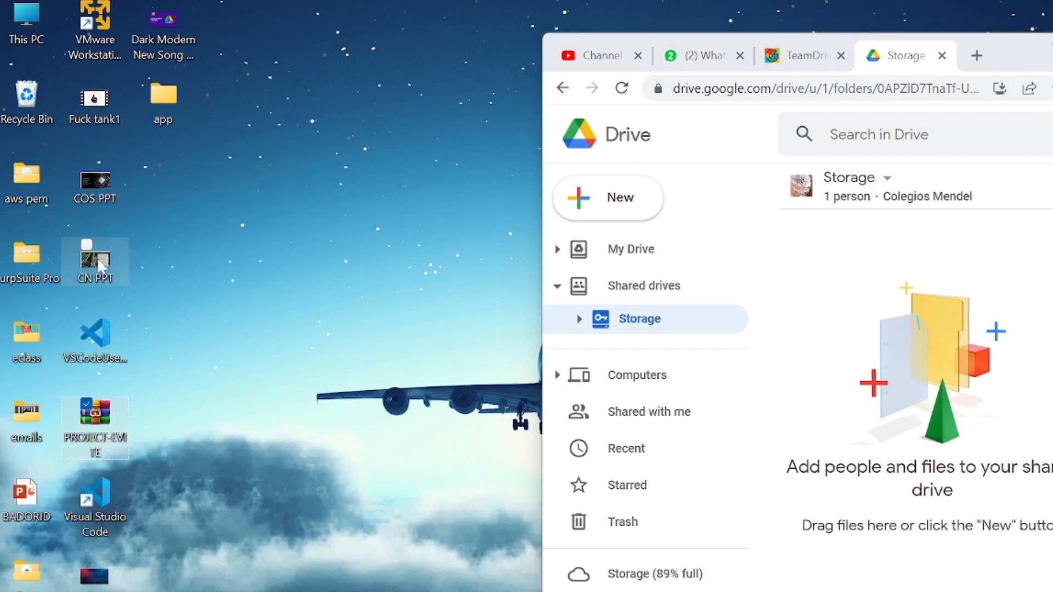
{"action": "mouse_move", "coordinate": [94, 260]}
{"action": "left_mouse_down"}
{"action": "mouse_move", "coordinate": [913, 362]}
{"action": "mouse_move", "coordinate": [85, 184]}
{"action": "left_mouse_up"}
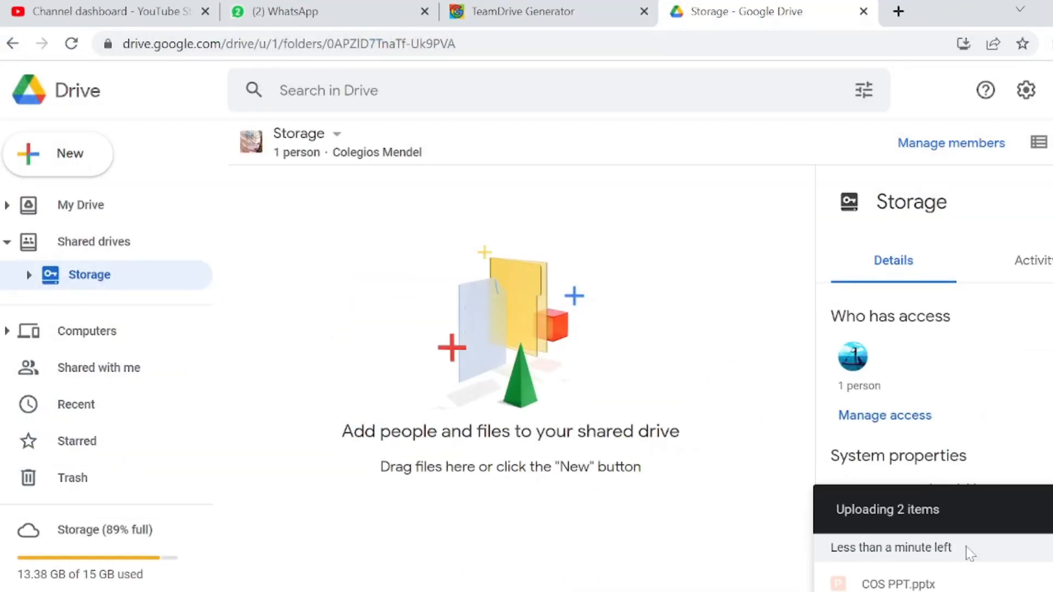
Step: Keep CN PPT.pptx uploading and cancel the unfinished COS PPT upload
{"action": "left_click", "coordinate": [1051, 512]}
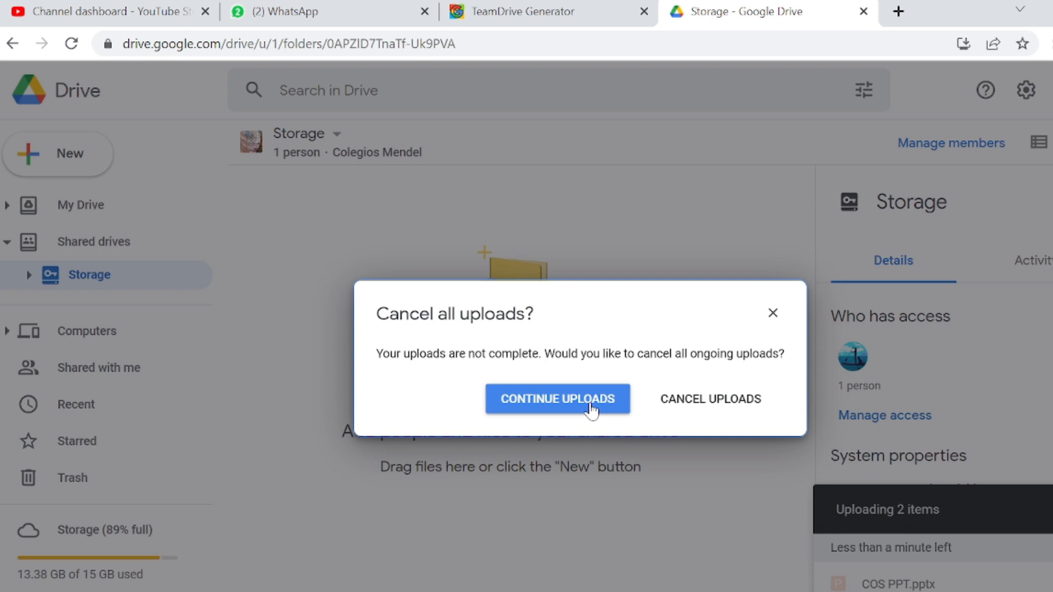
{"action": "left_click", "coordinate": [590, 402]}
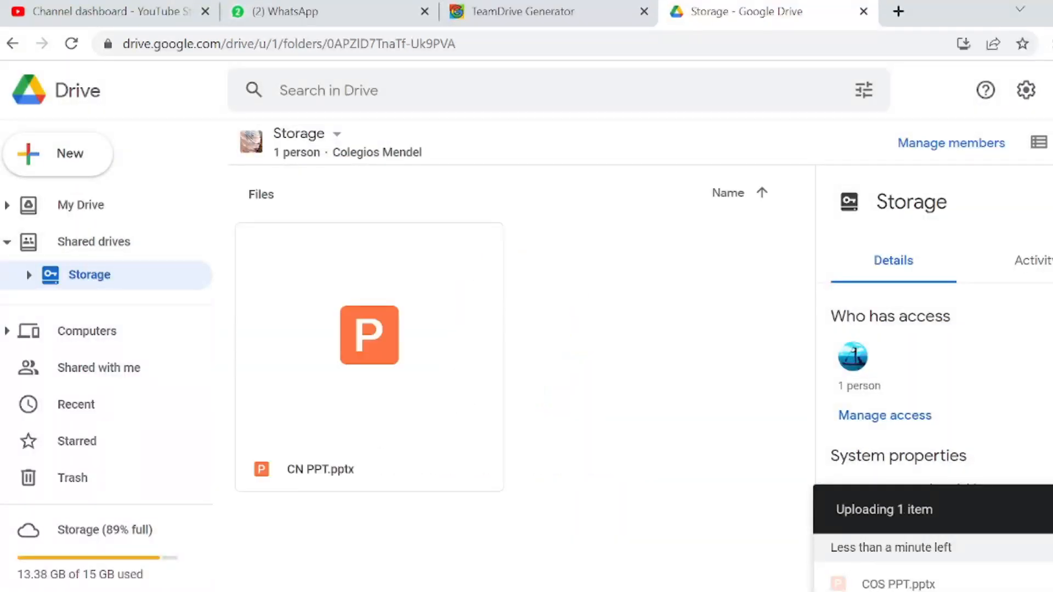
{"action": "left_click", "coordinate": [1045, 509]}
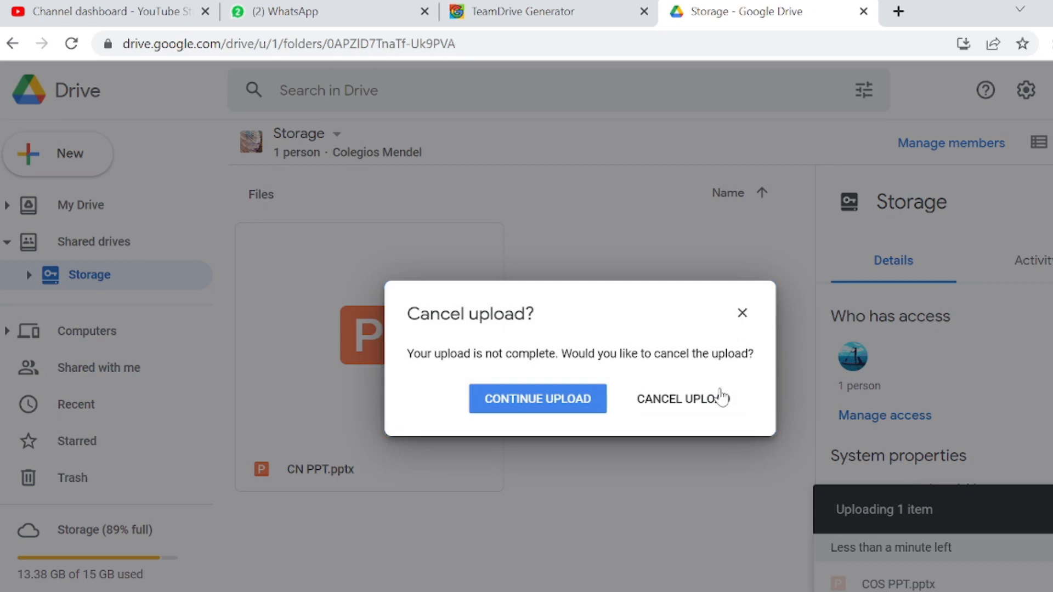
{"action": "left_click", "coordinate": [721, 398]}
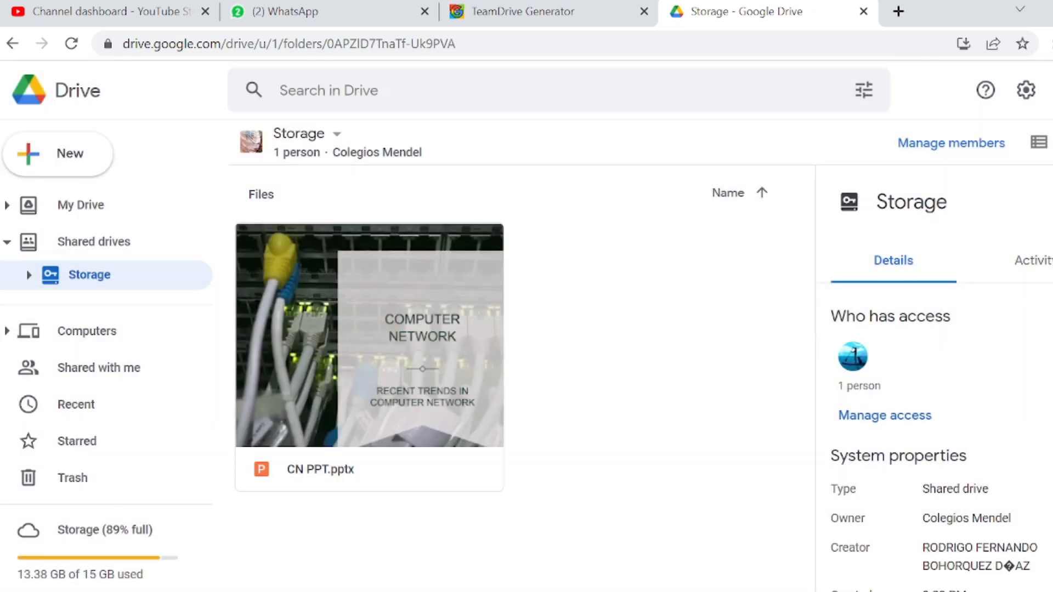